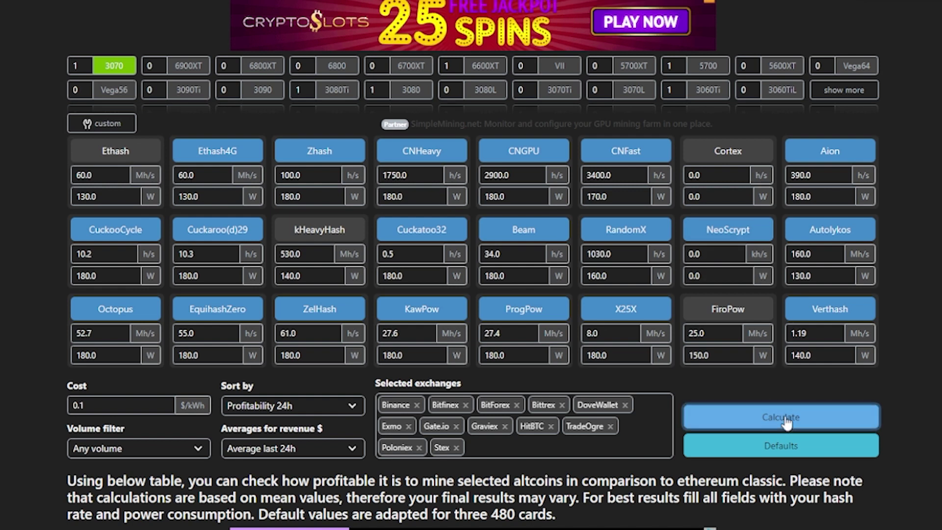
- Calculate profitability for one RTX 3070 and view the results table led by Ergo (Autolykos)
click(807, 417)
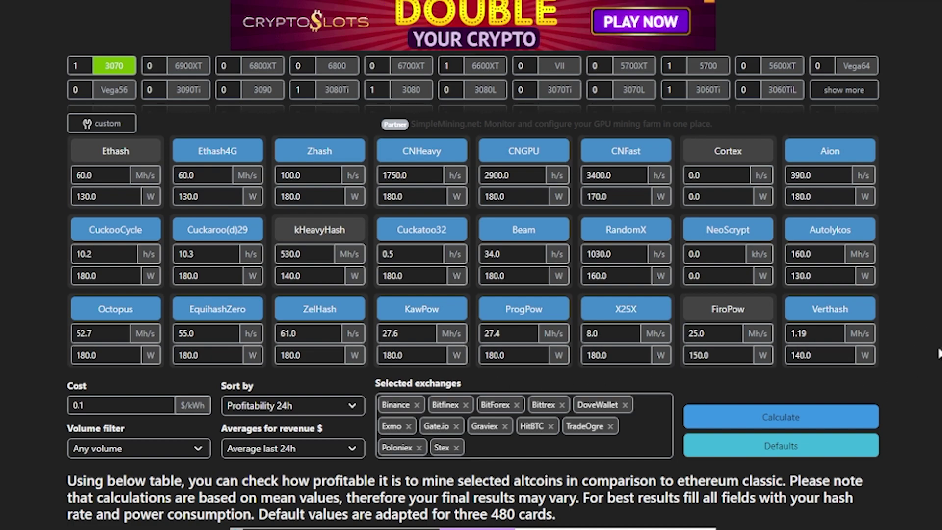
scroll(471, 265, down, 2)
scroll(923, 346, down, 5)
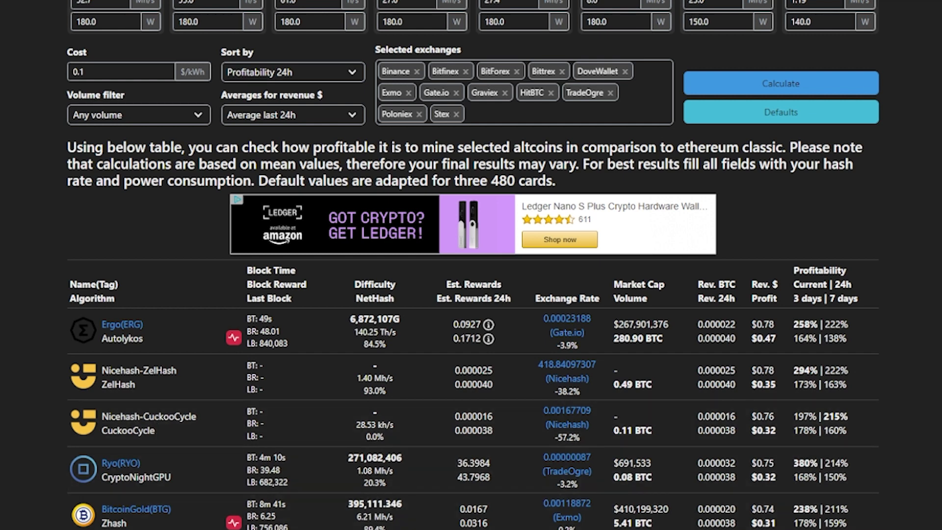
scroll(104, 324, down, 5)
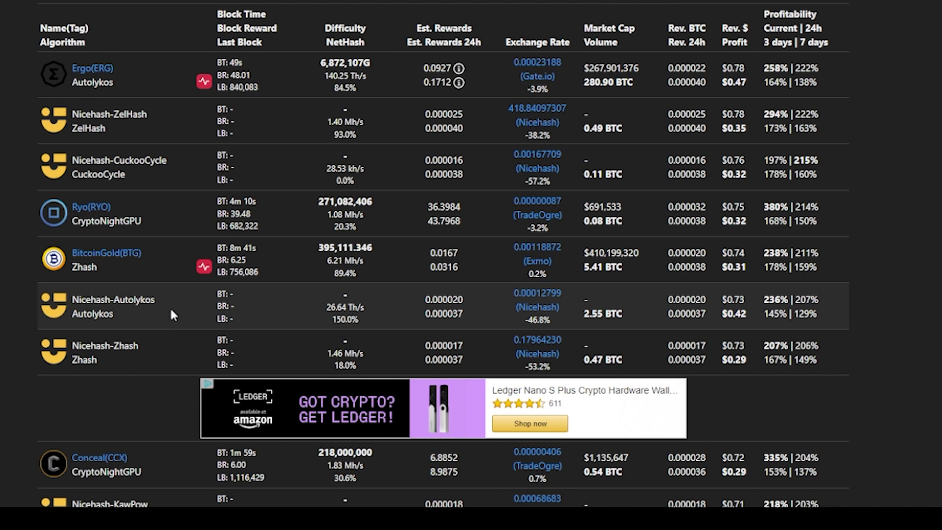
scroll(171, 310, down, 5)
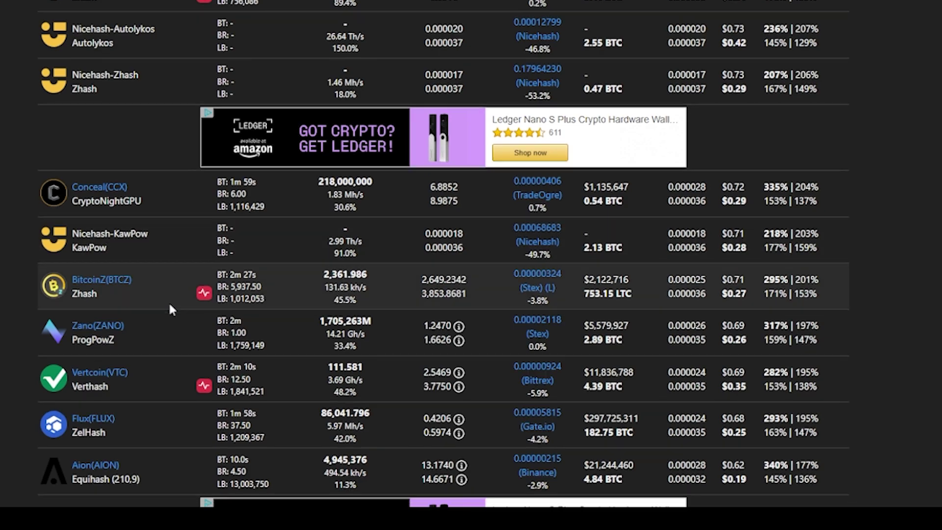
scroll(170, 301, down, 3)
scroll(171, 302, down, 2)
scroll(169, 299, up, 4)
scroll(164, 274, down, 7)
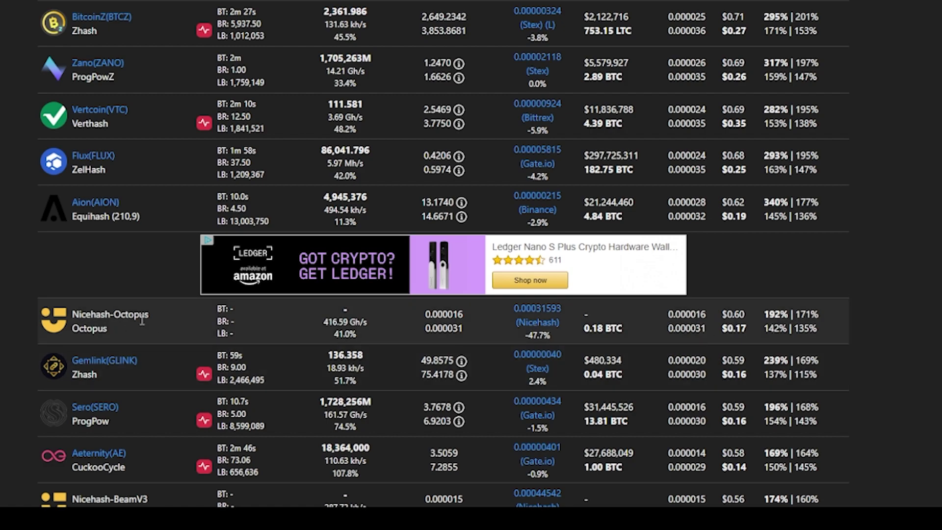
scroll(173, 325, up, 9)
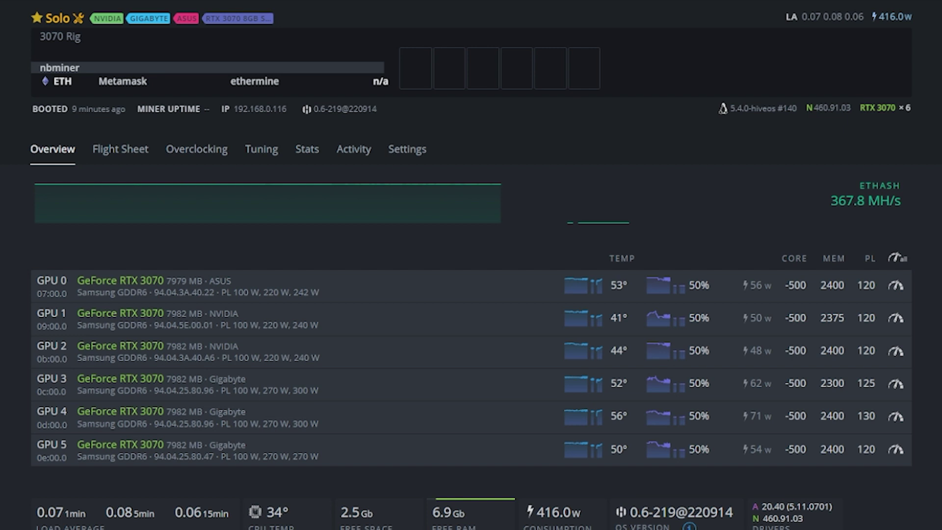
- Switch back to the farm and show its Flight Sheets tab
click(221, 1)
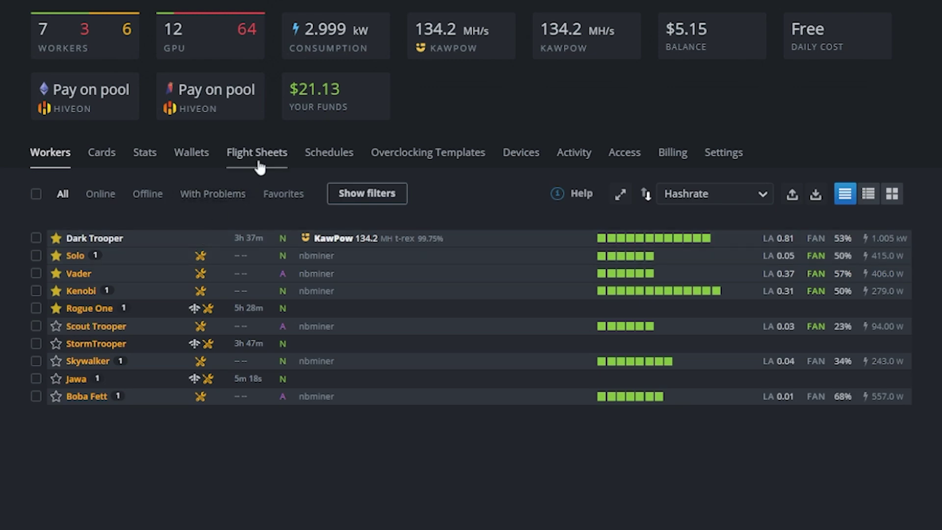
click(260, 163)
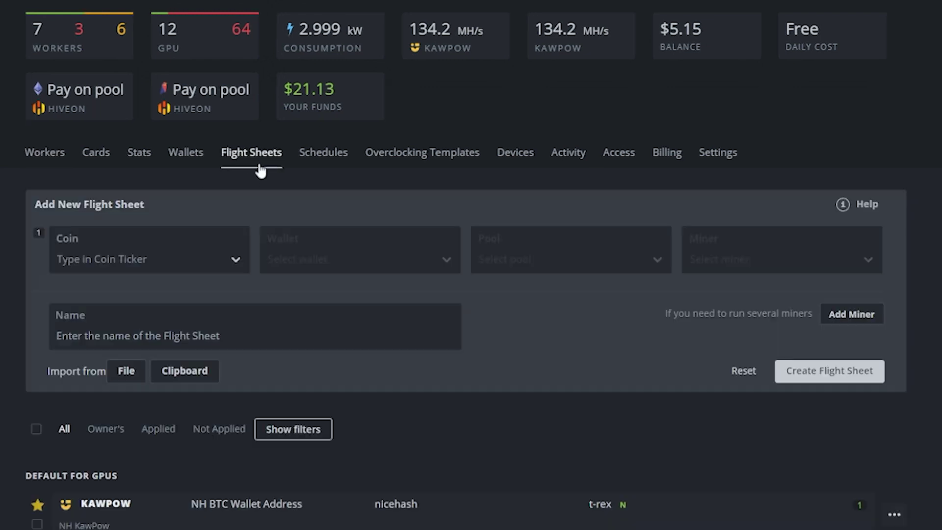
- Set the new flight sheet's coin to Nicehash-Autolykos
click(232, 256)
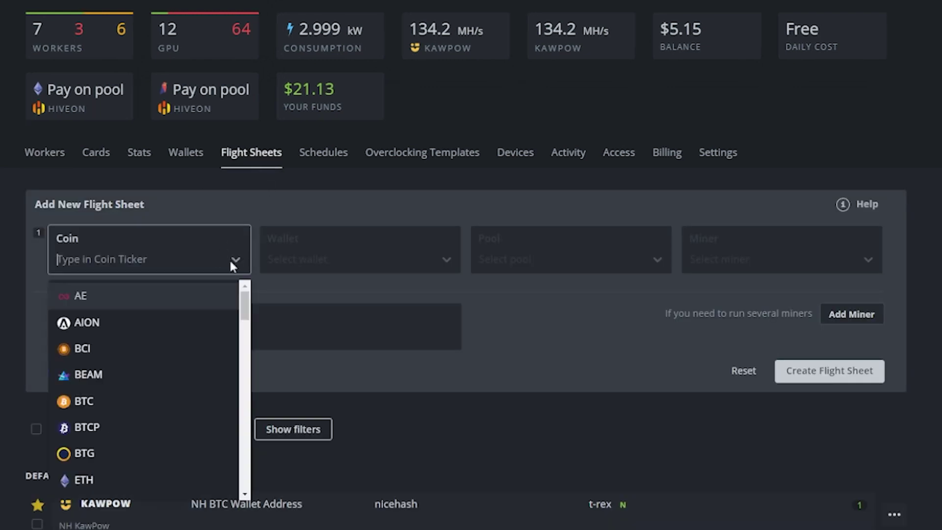
click(118, 255)
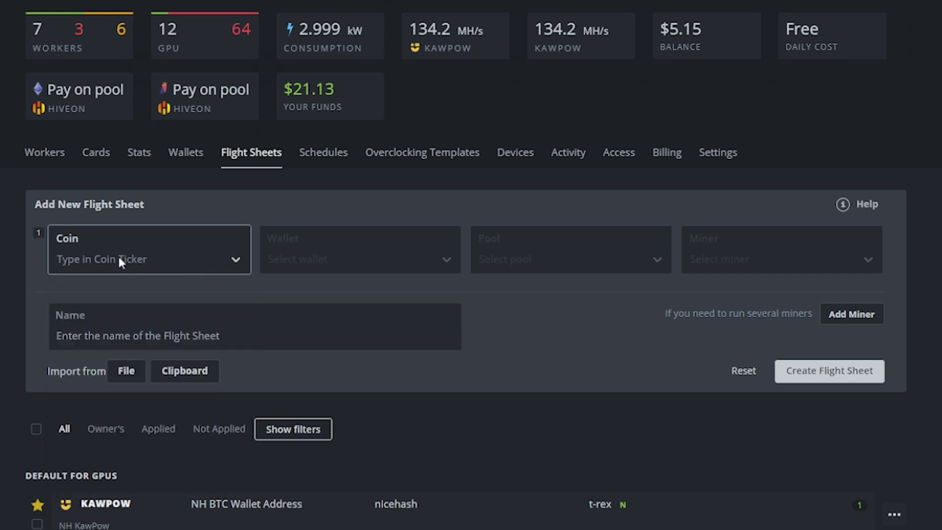
text(nic)
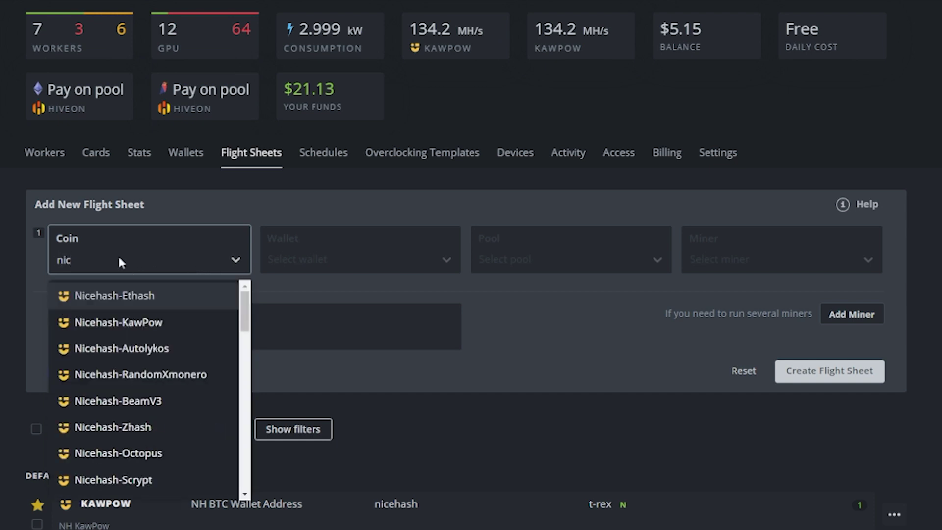
text(e)
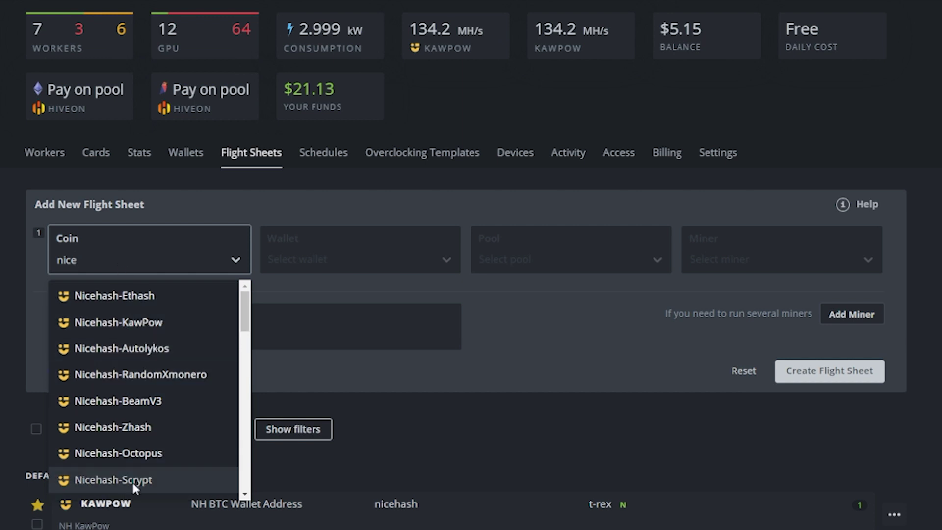
click(142, 346)
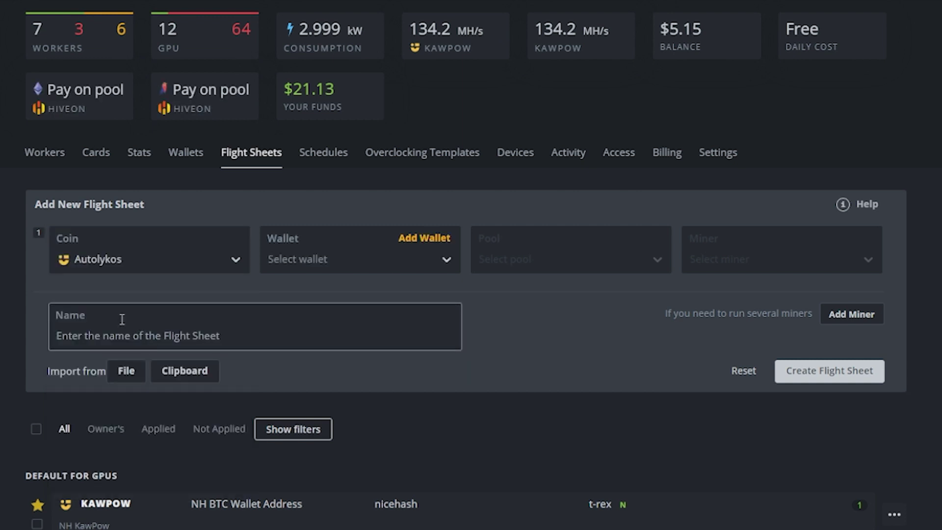
- Use NH BTC Wallet Address with the nicehash pool on the AUTO Autolykos server
click(446, 264)
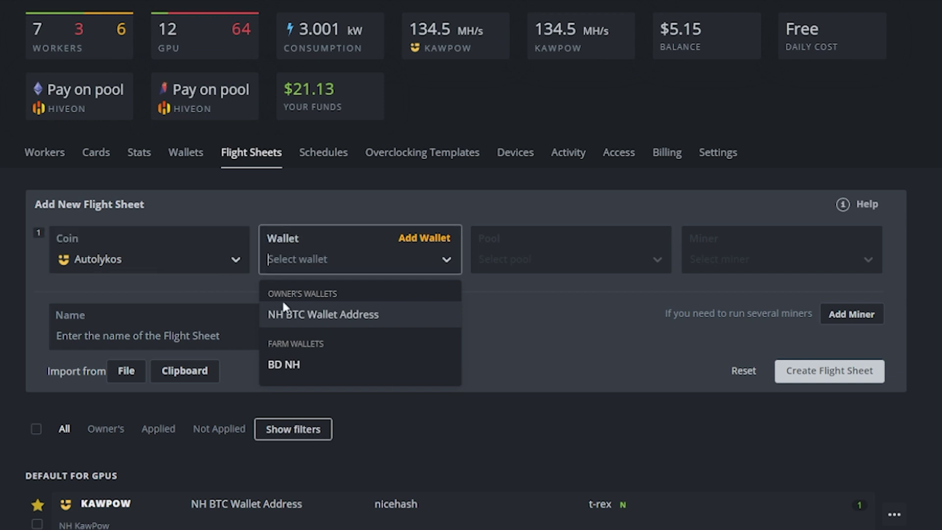
click(305, 314)
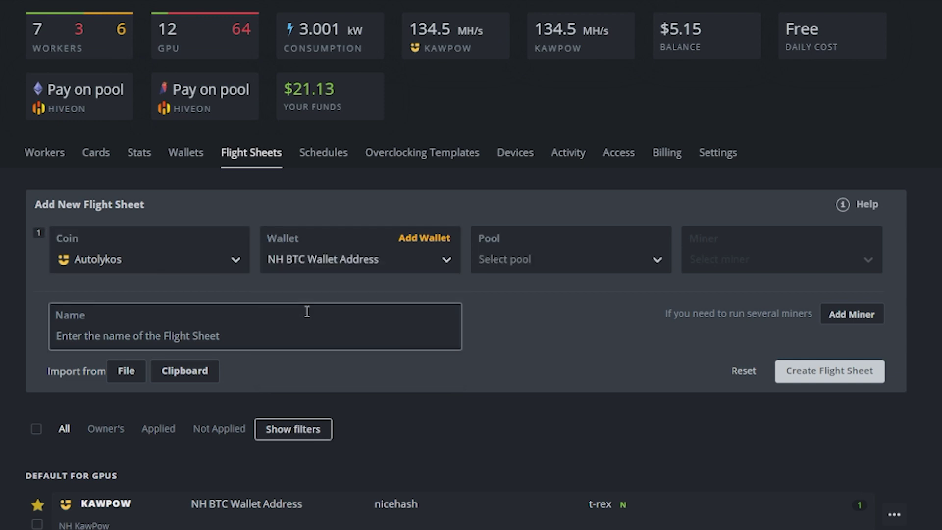
click(657, 260)
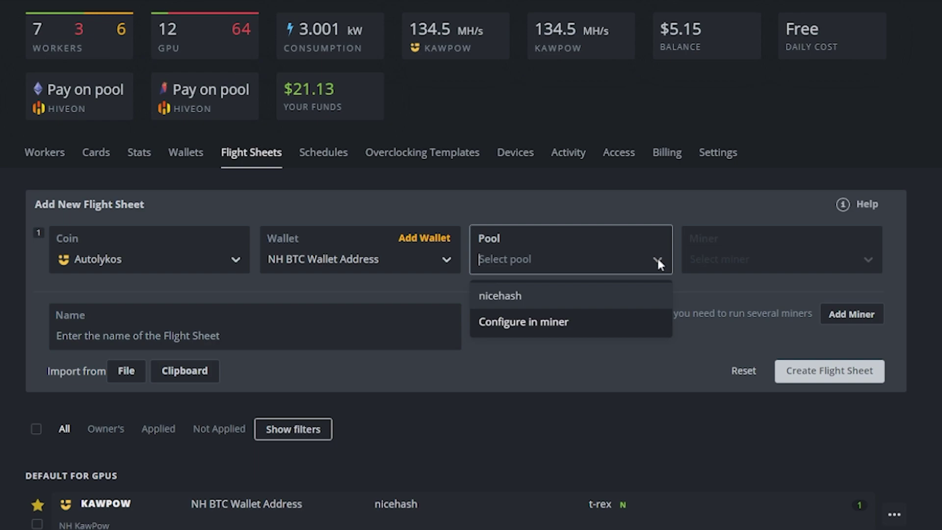
click(487, 295)
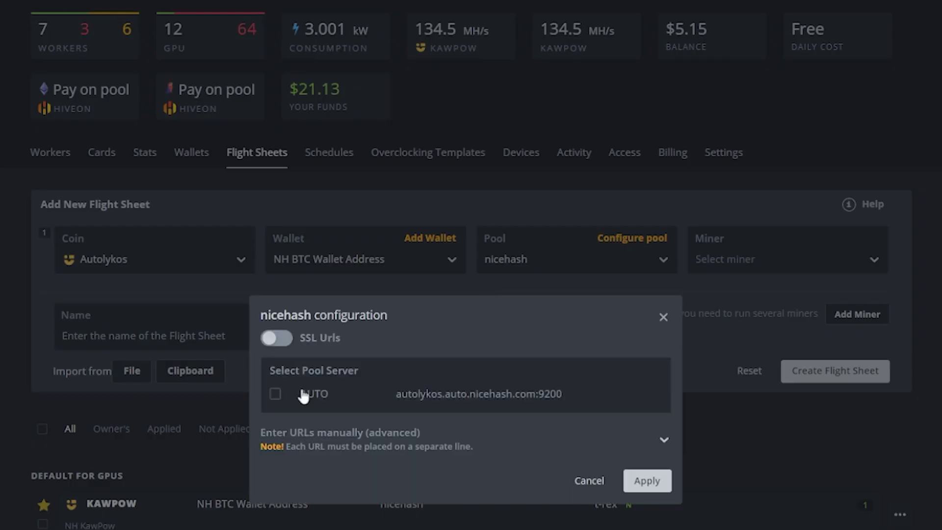
click(276, 394)
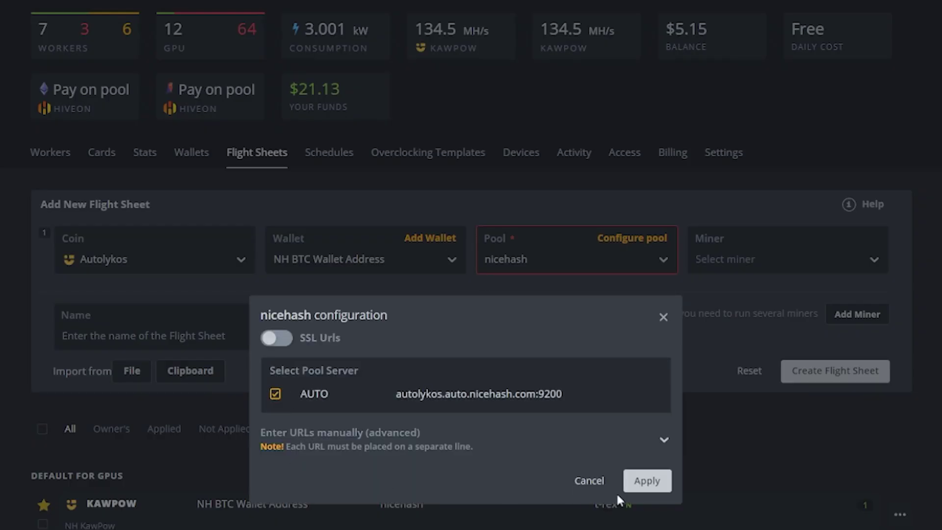
click(640, 491)
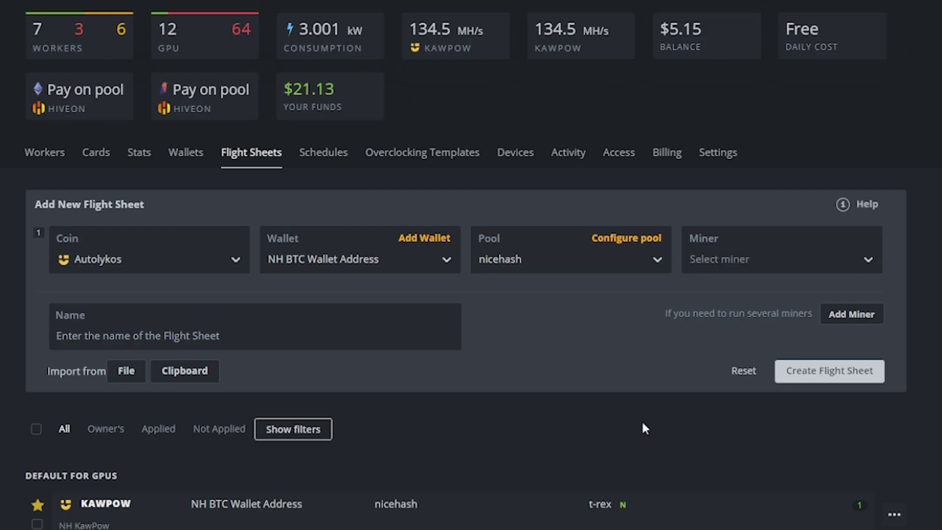
- Choose T-Rex Miner, name the sheet 'NH Autolykos T-Rex' and create it
click(870, 263)
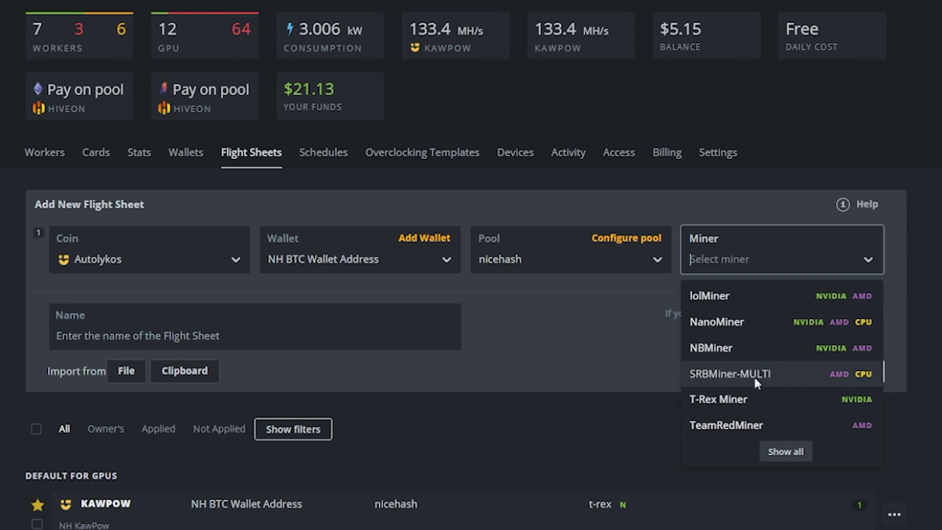
click(780, 408)
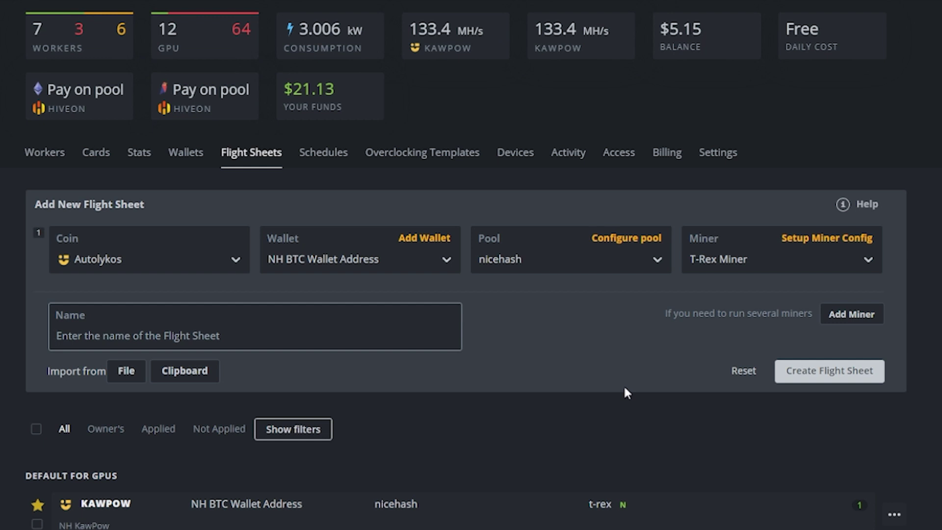
text(NH Au)
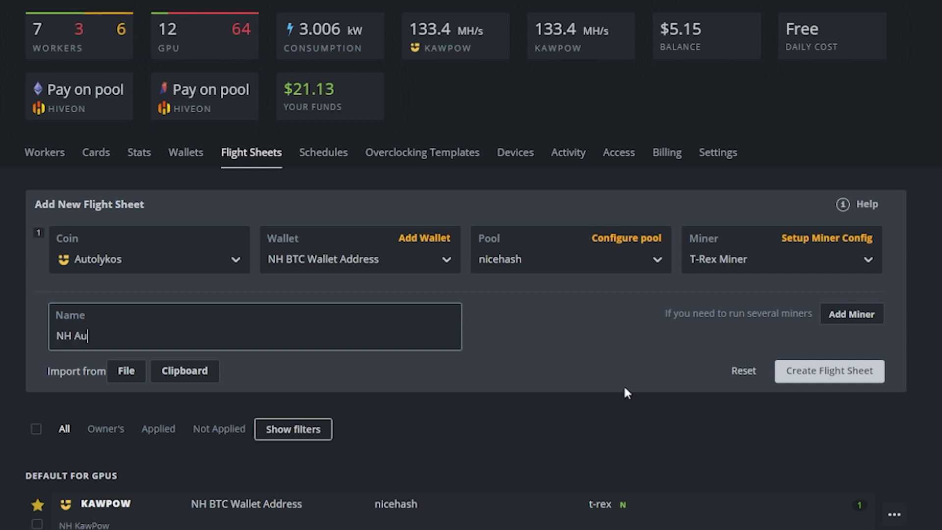
text(oolykos T-Rex)
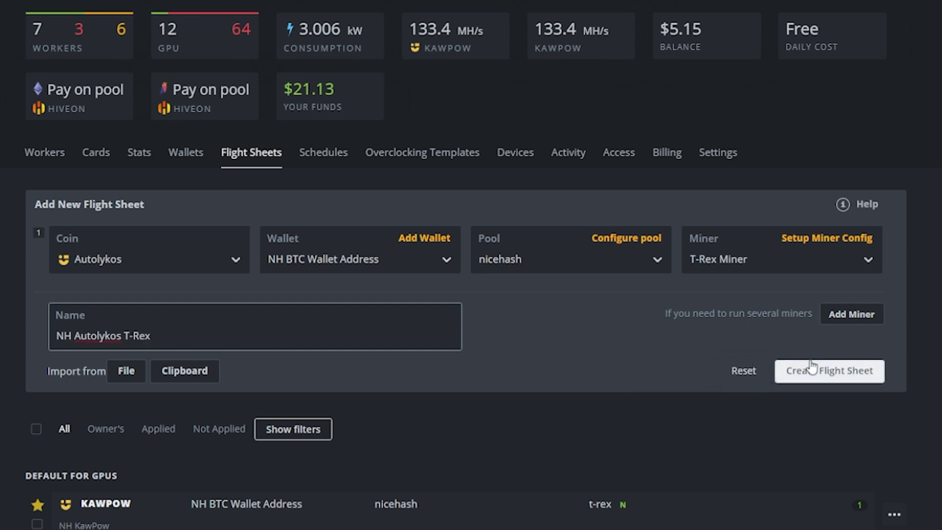
click(829, 375)
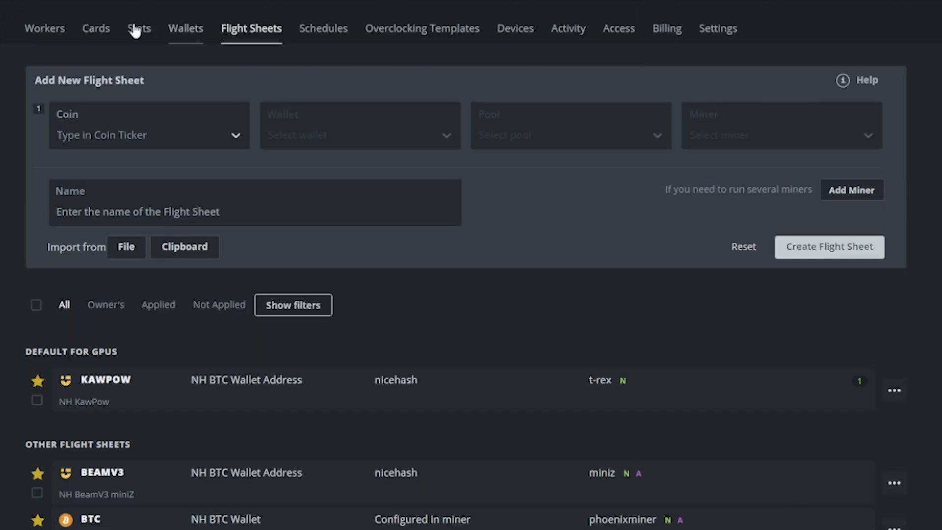
- Apply the nicehash AUTOLYKOS flight sheet to the Solo rig
click(49, 30)
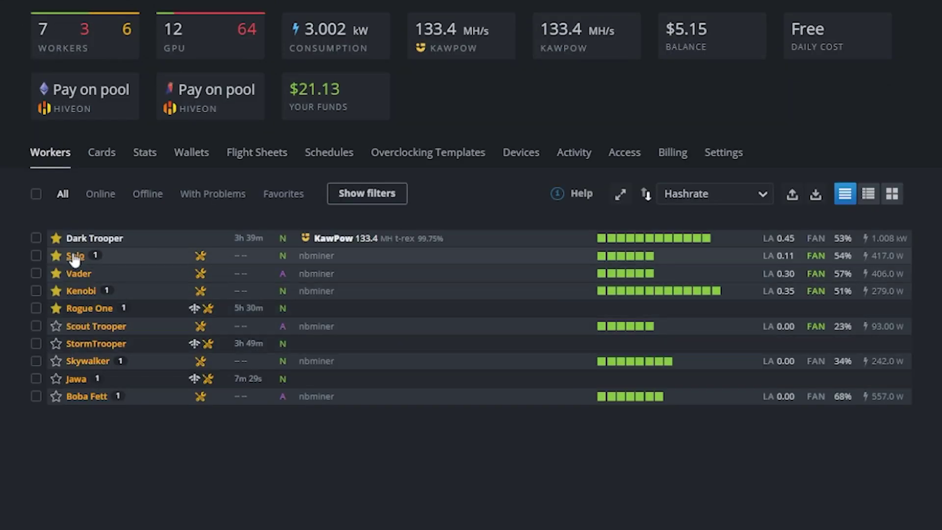
click(74, 254)
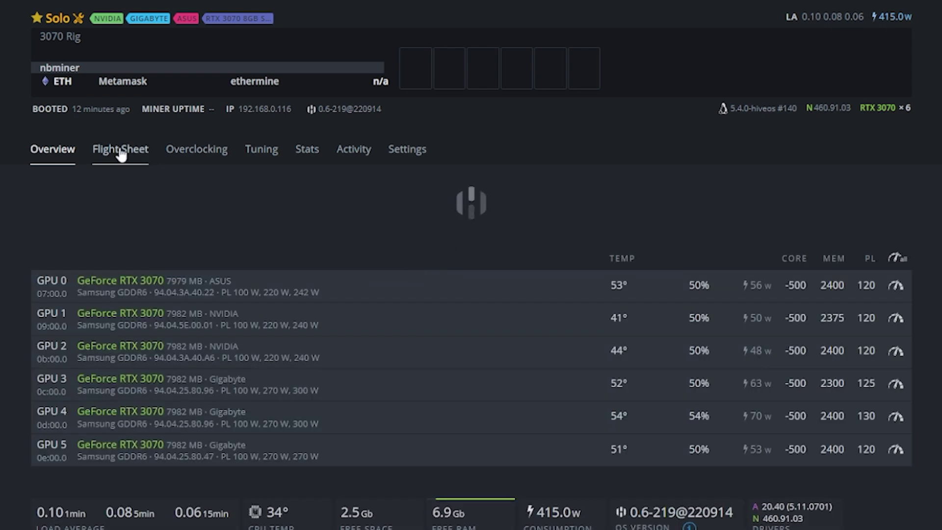
click(120, 149)
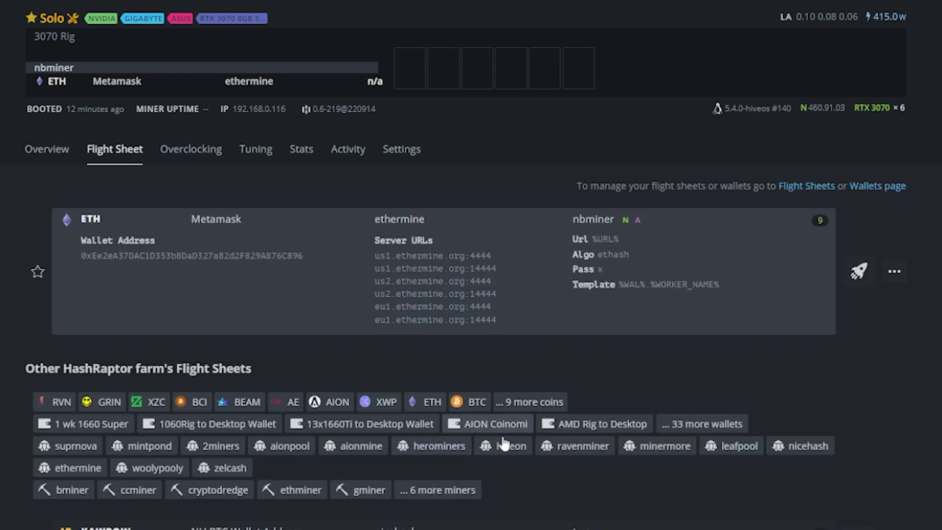
click(781, 450)
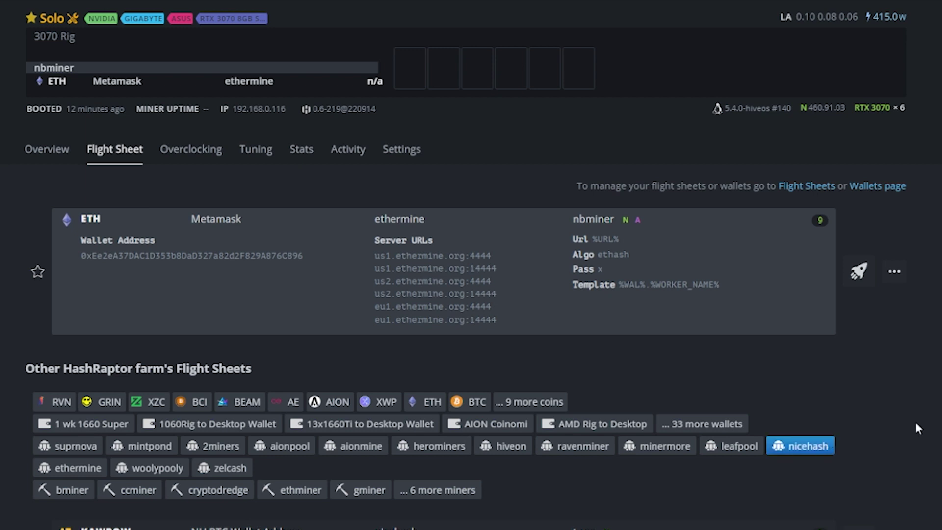
scroll(915, 419, down, 2)
scroll(915, 419, down, 3)
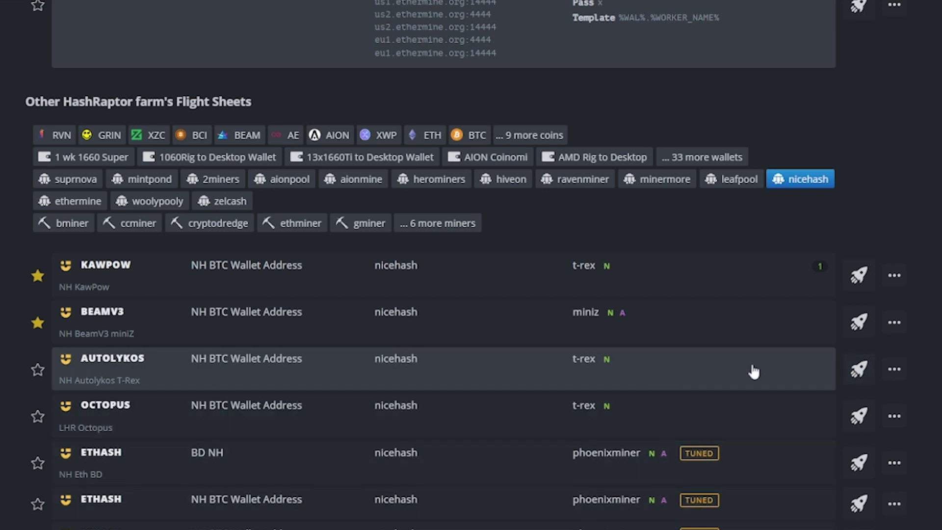
click(858, 370)
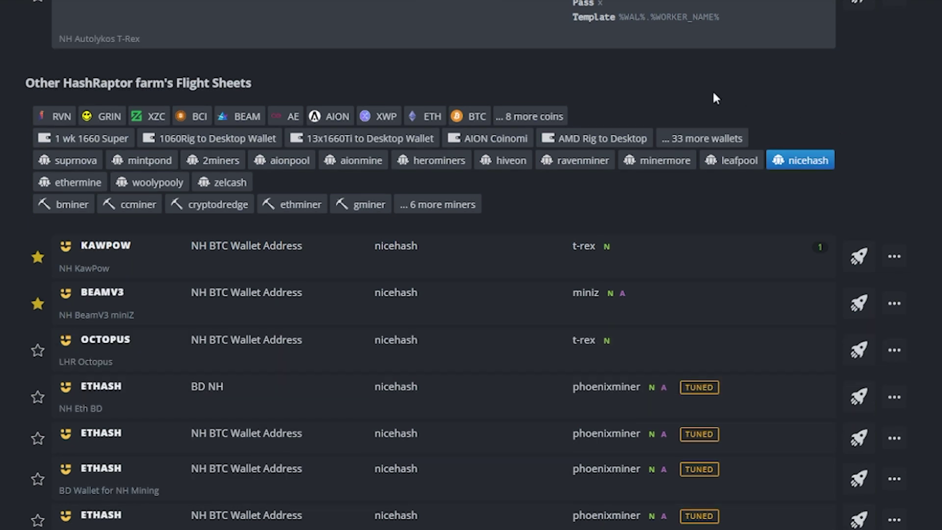
scroll(432, 265, up, 6)
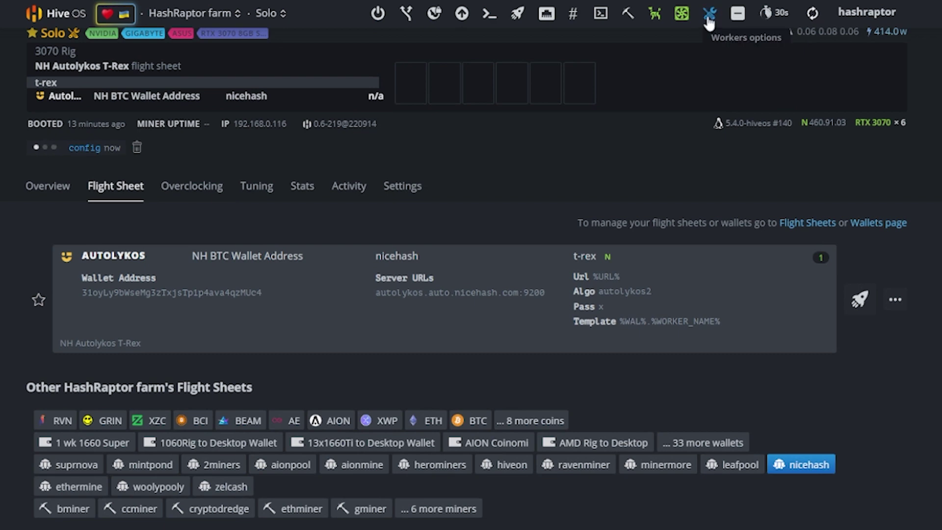
- Confirm all six RTX 3070s show core -500, memory 1600, power limit 130
click(709, 19)
click(48, 186)
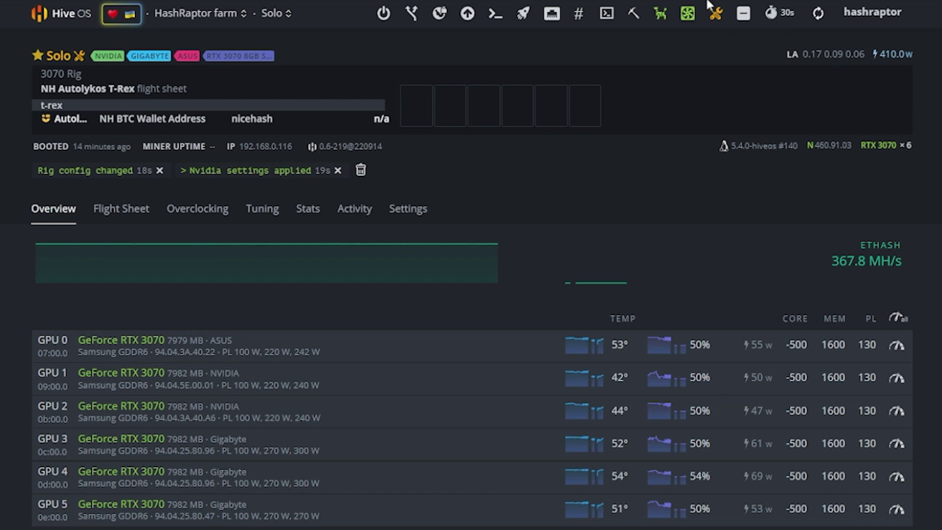
- Disable maintenance mode on the Solo rig and restart its miner
click(711, 17)
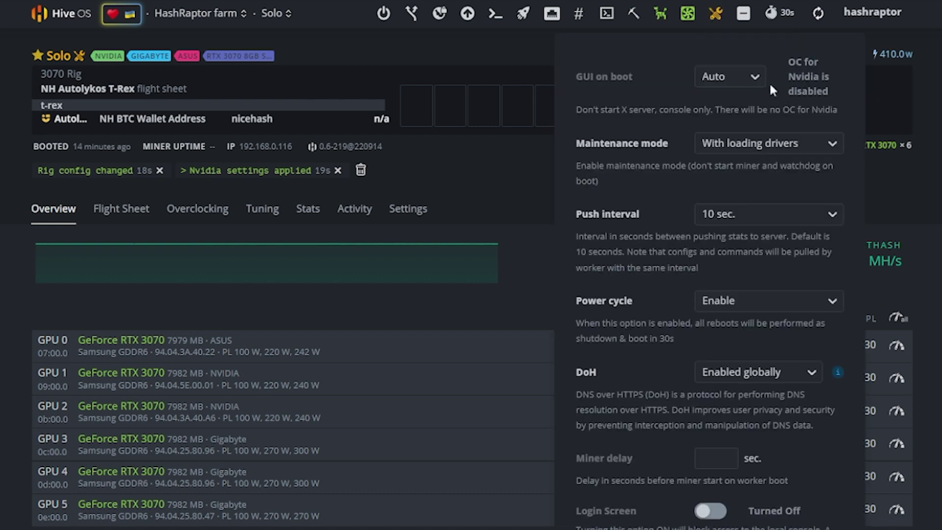
click(804, 147)
click(731, 174)
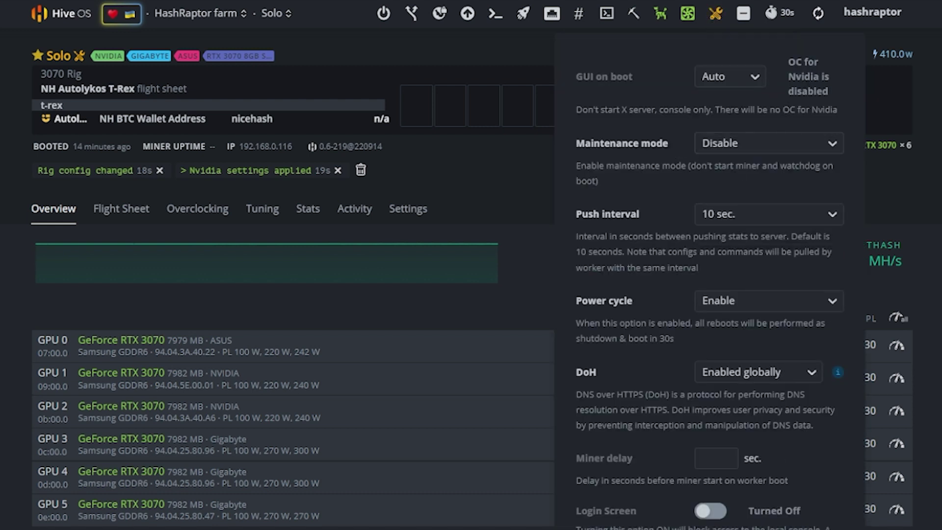
click(915, 527)
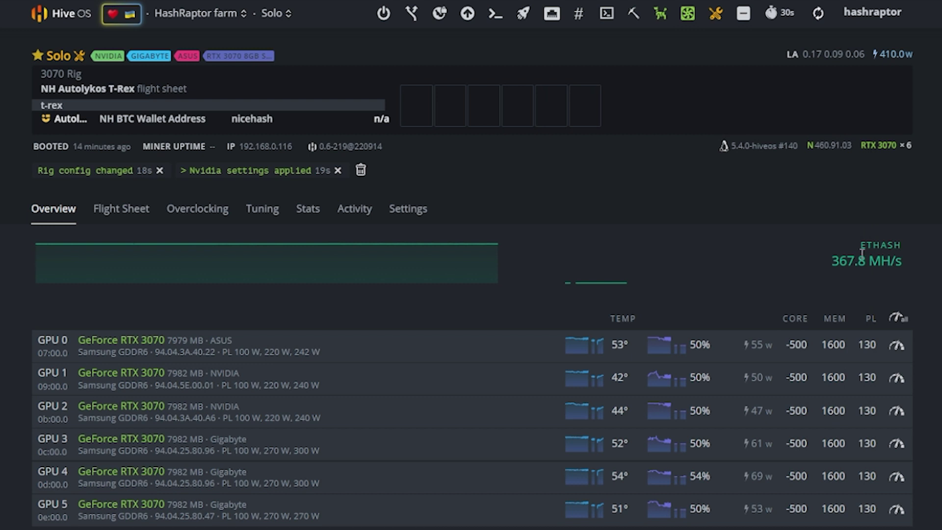
click(633, 14)
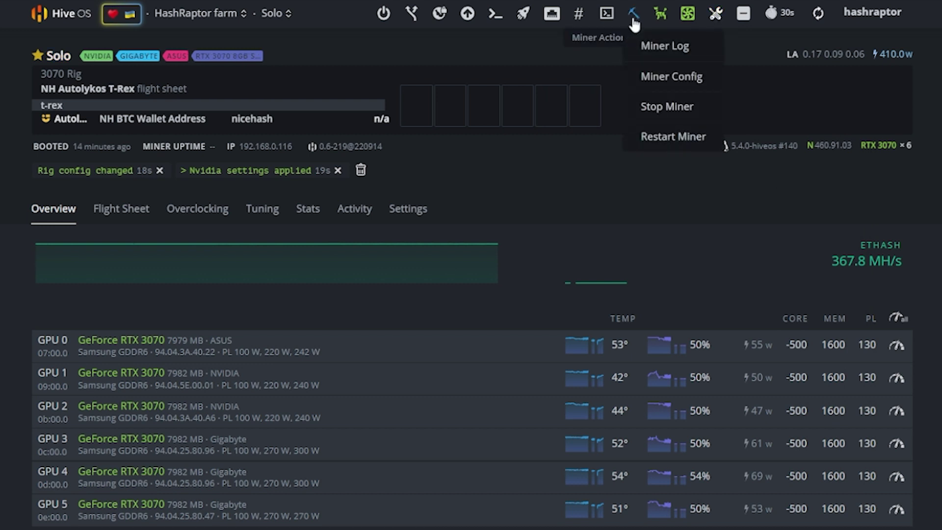
click(670, 137)
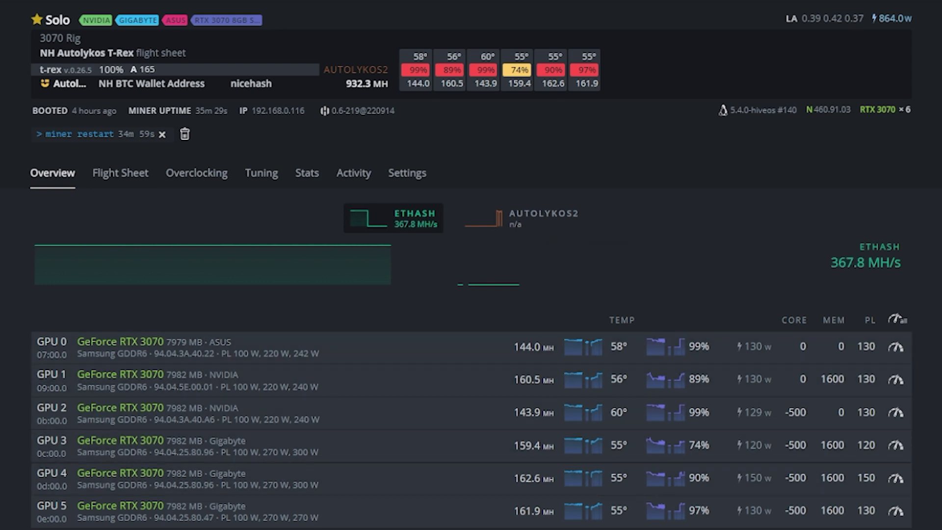
mouse_move(136, 134)
mouse_move(93, 111)
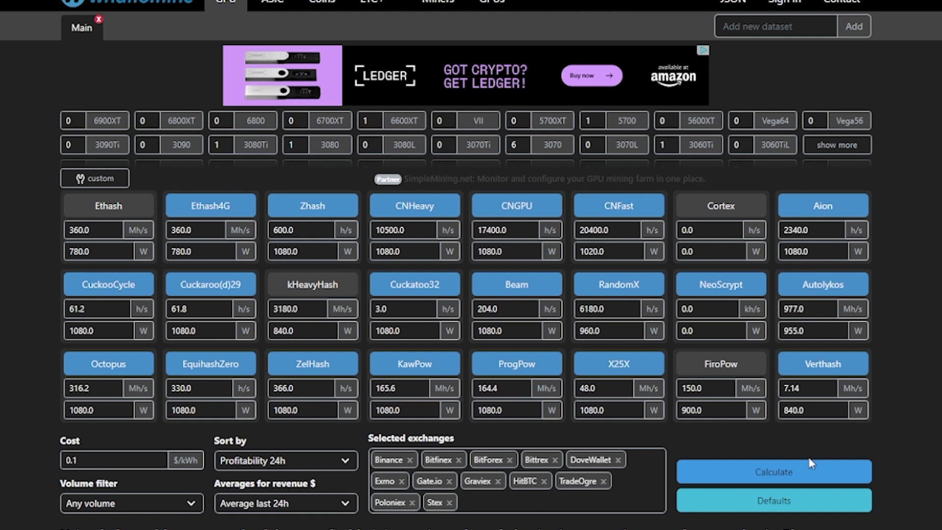
- Calculate profitability for six 3070s on Autolykos at 977 MH/s and 955 W
click(803, 475)
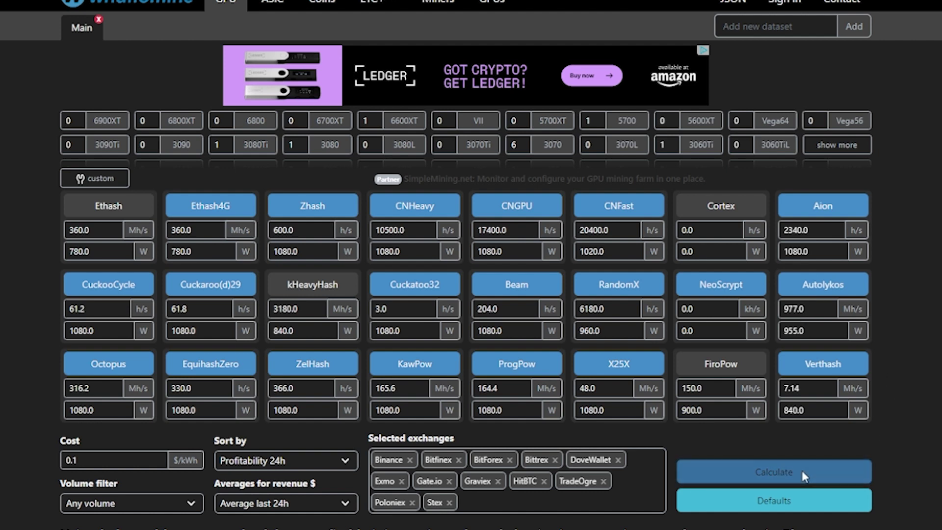